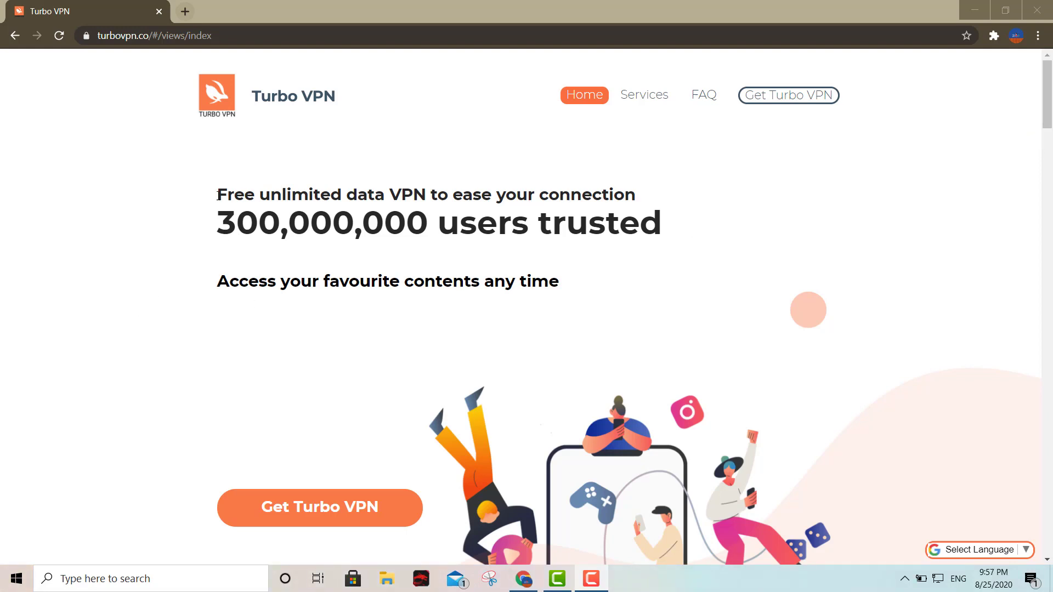
Read over the Turbo VPN homepage, highlighting the free unlimited data tagline and scrolling through the page
drag(218, 194, 447, 186)
click(295, 218)
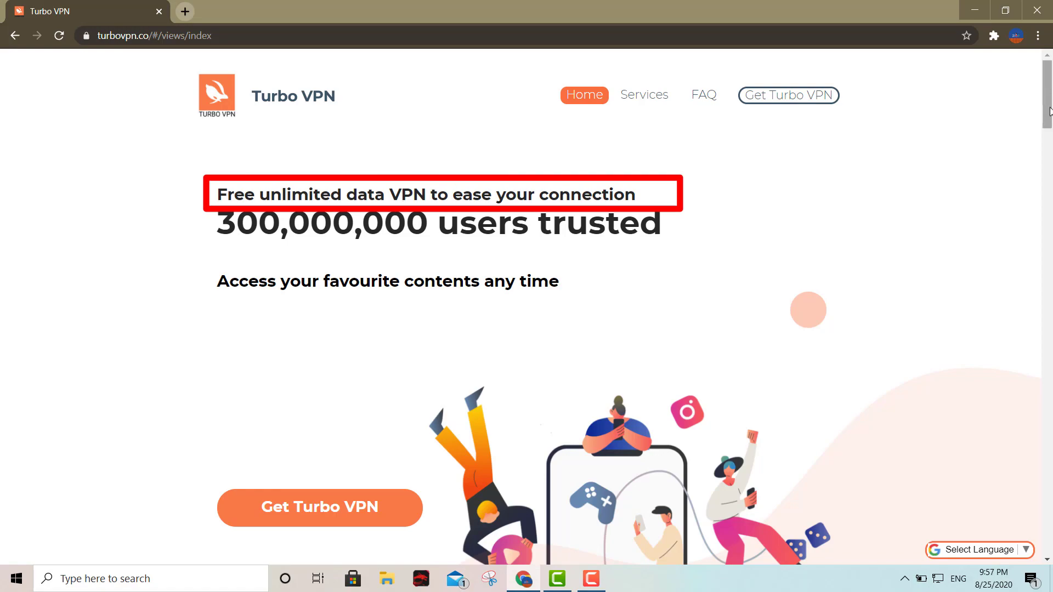
mouse_move(1050, 111)
mouse_down()
mouse_move(1028, 378)
mouse_move(1038, 523)
mouse_up()
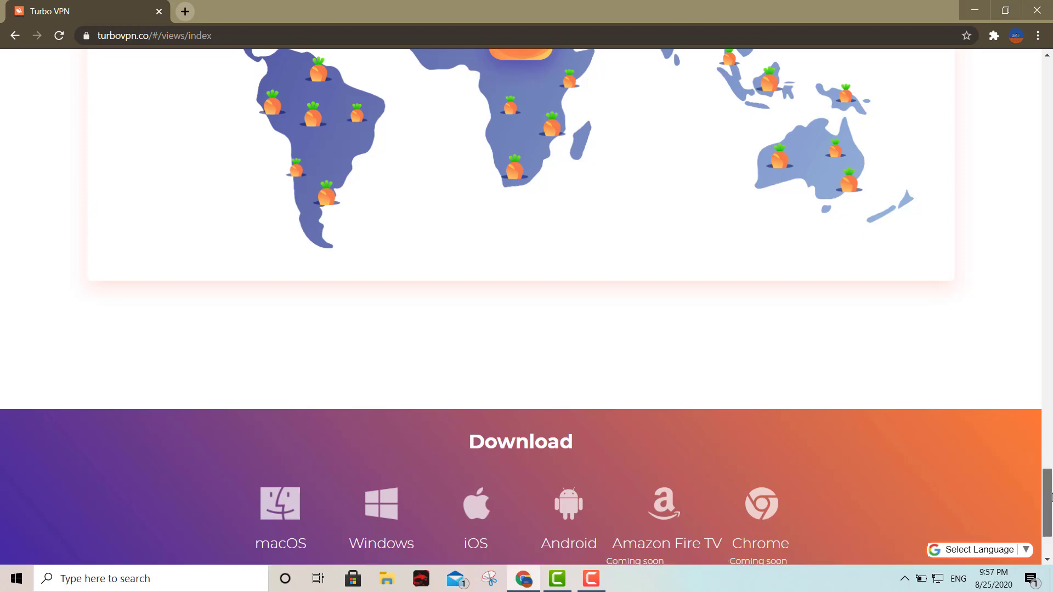
drag(1047, 494, 1052, 85)
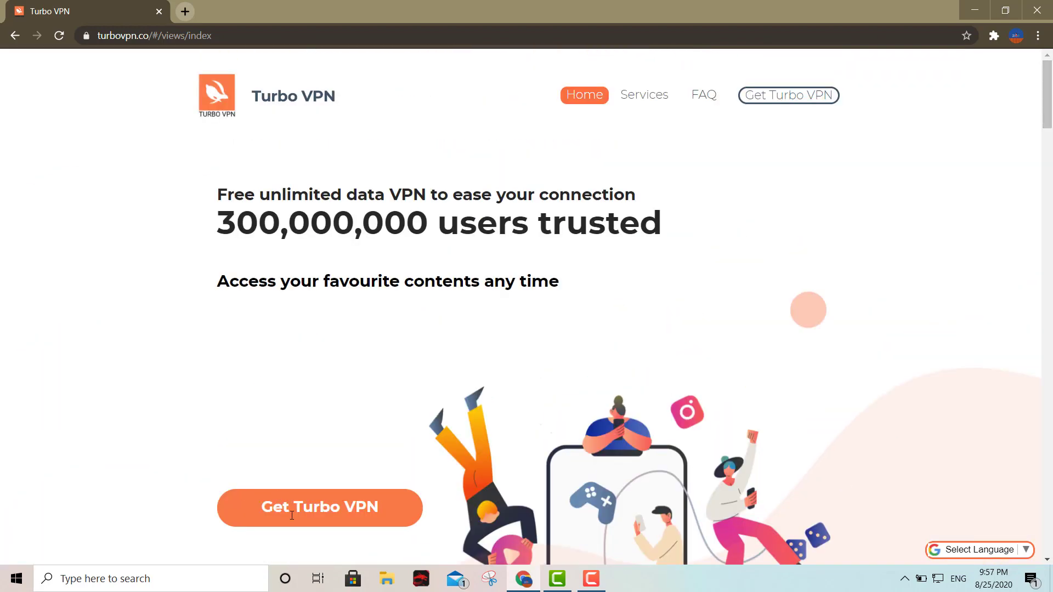
Download the Windows installer TurboVPN_setup.exe and open it from Chrome's download bar
click(325, 507)
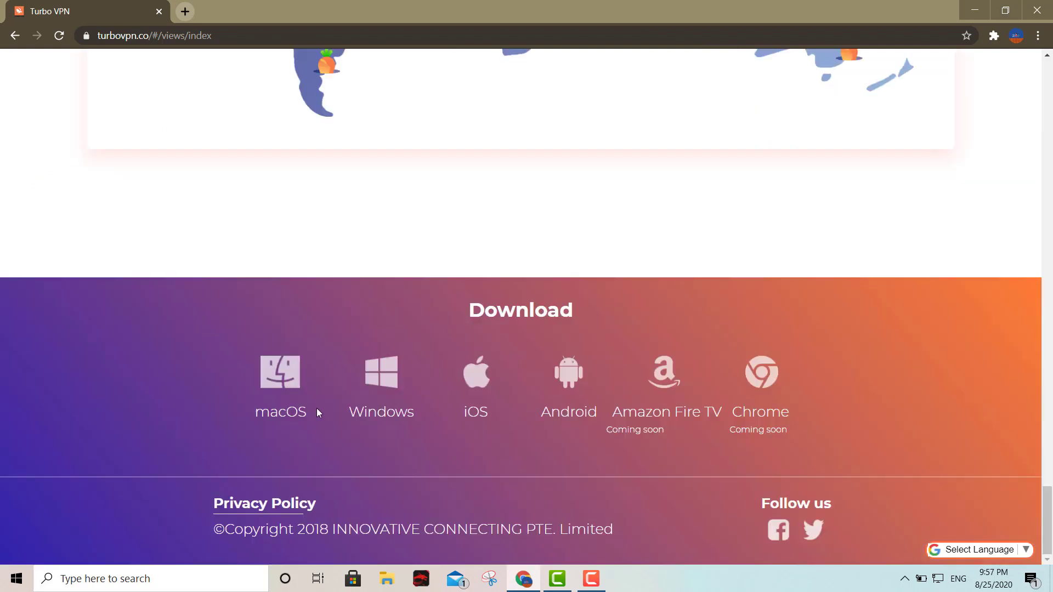
click(378, 373)
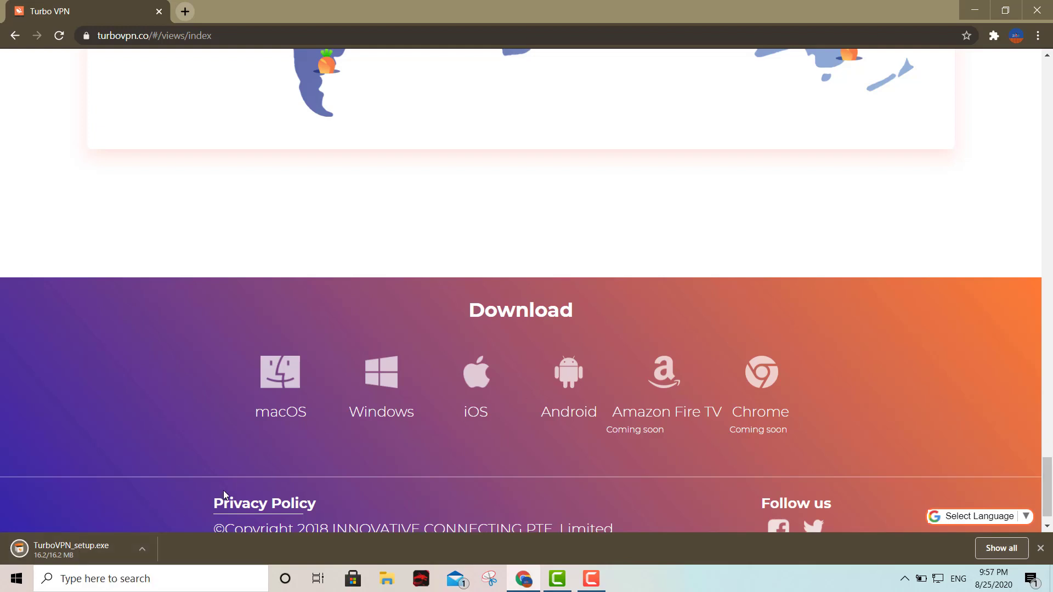
click(81, 550)
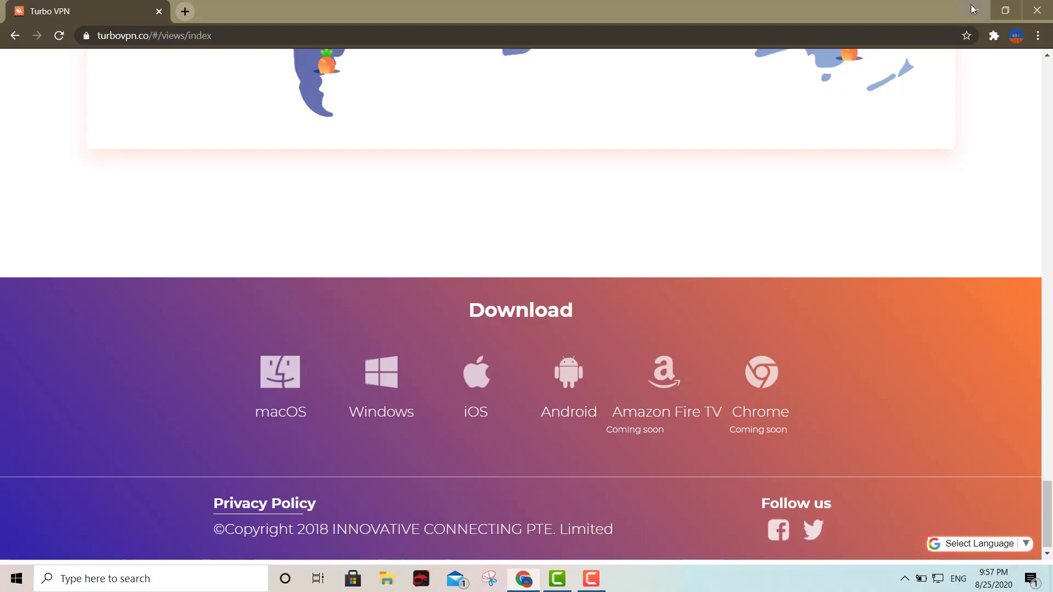
Install TurboVPN 1.2.0.0 into the default C:\Program Files (x86)\TurboVPN folder and launch it
click(973, 10)
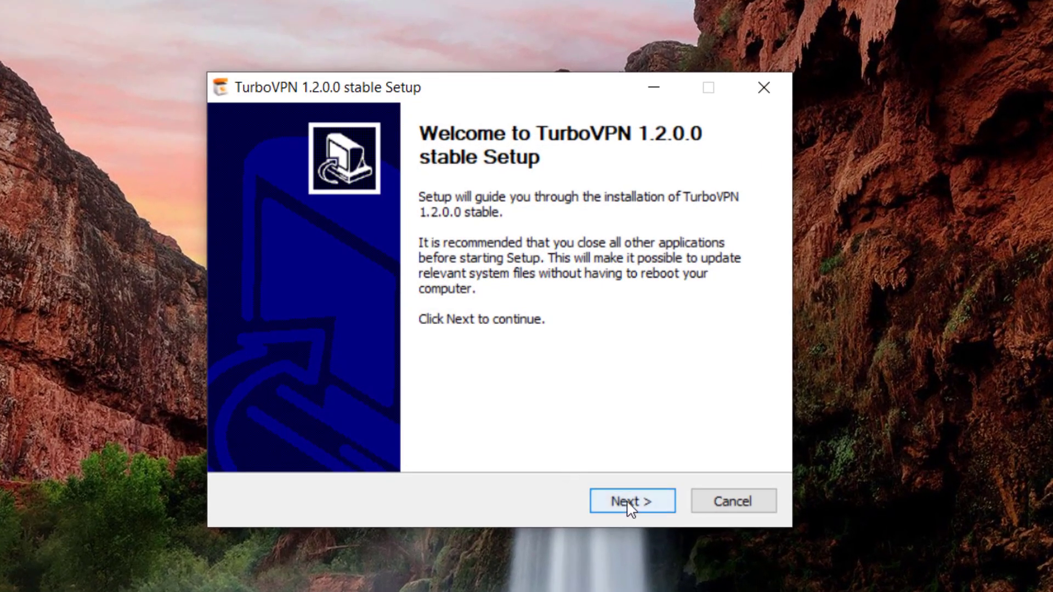
click(631, 501)
click(631, 502)
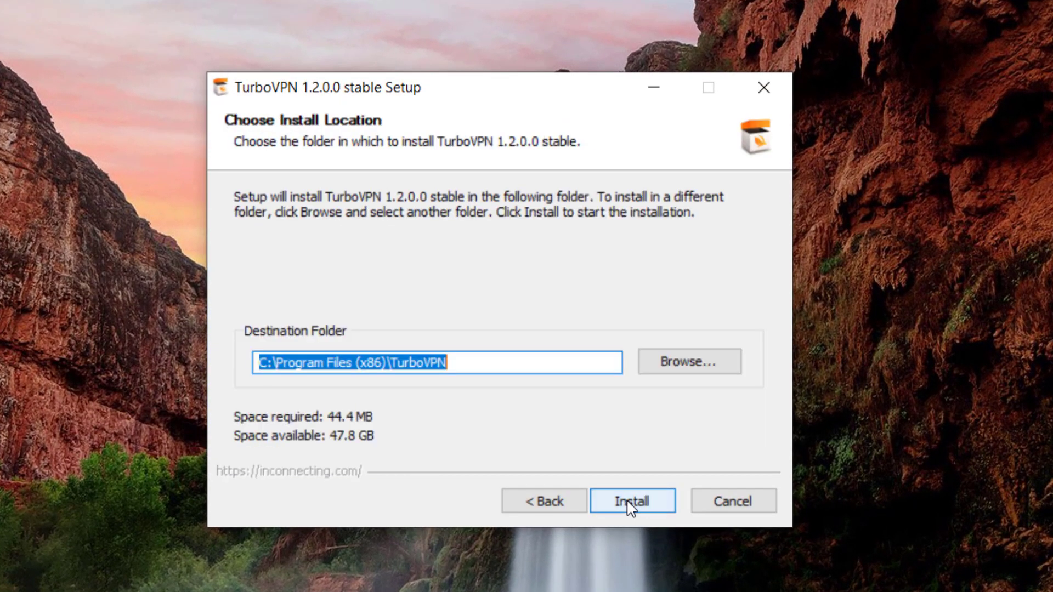
click(631, 501)
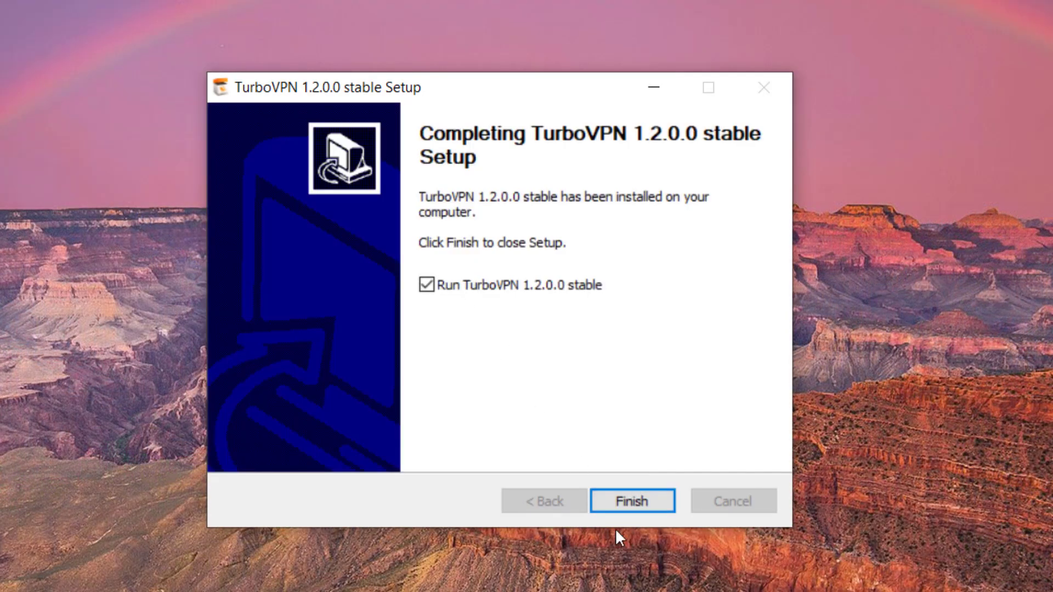
click(638, 509)
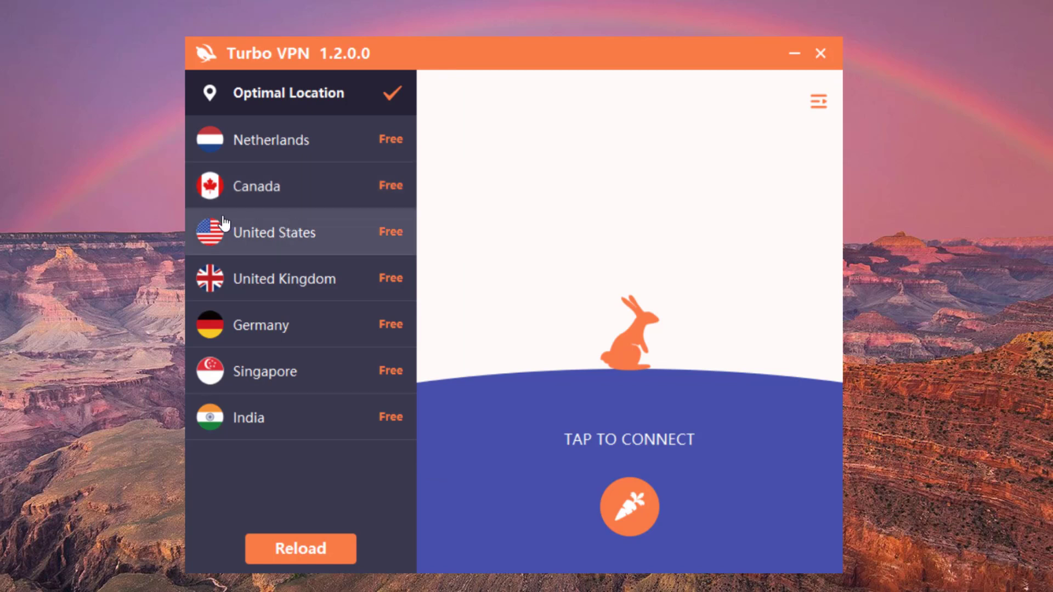
Connect through the Canada server and dismiss the Connect successfully notification
click(273, 203)
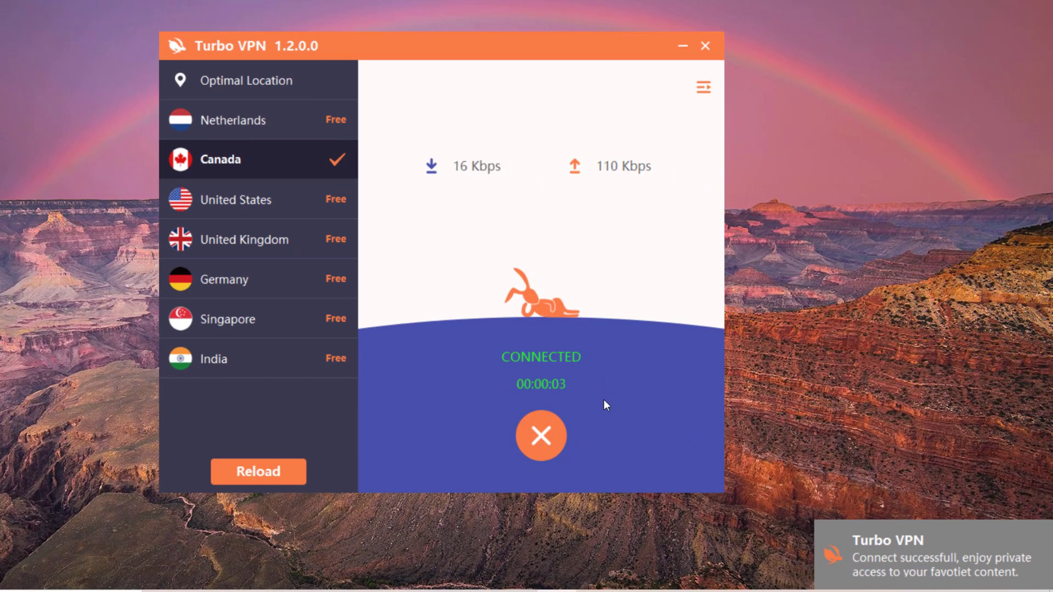
click(993, 538)
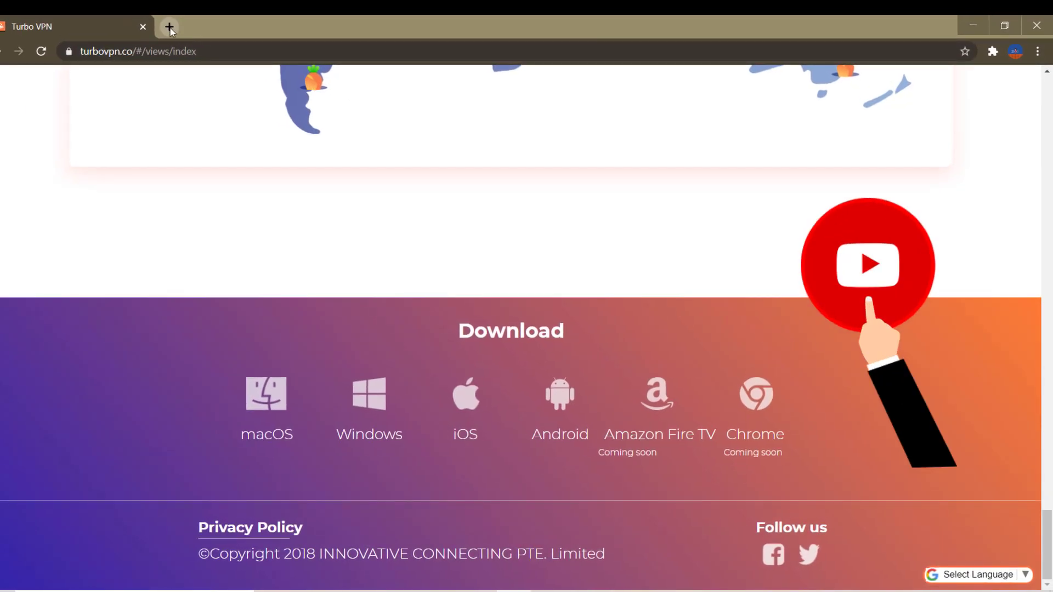
Load iplocation.net/find-ip-address in a new tab to see the Toronto, Ontario location
click(169, 27)
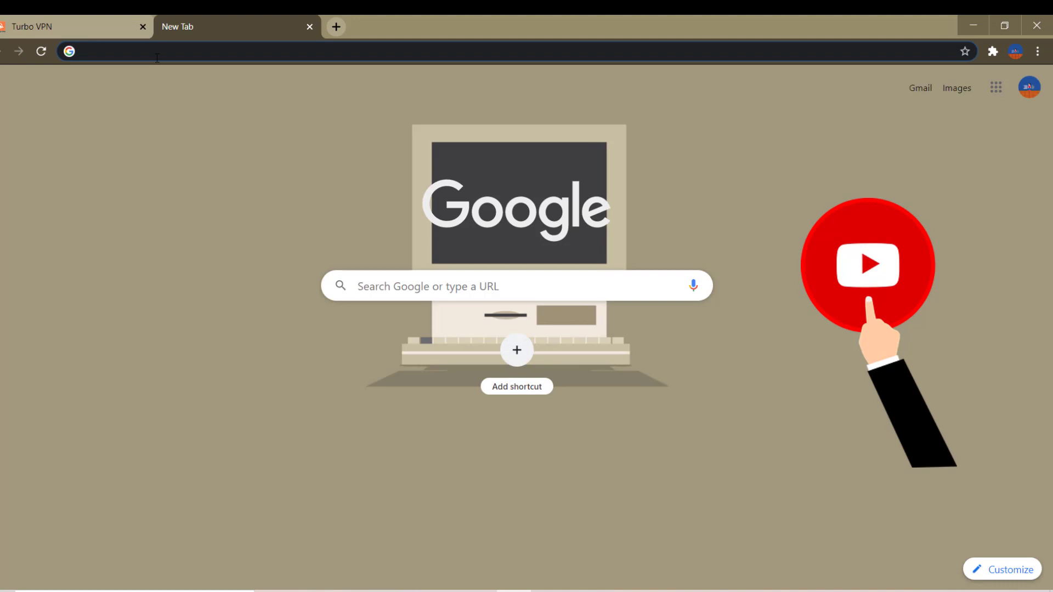
text(https://www.iplocation.net/find-ip-address)
key(Return)
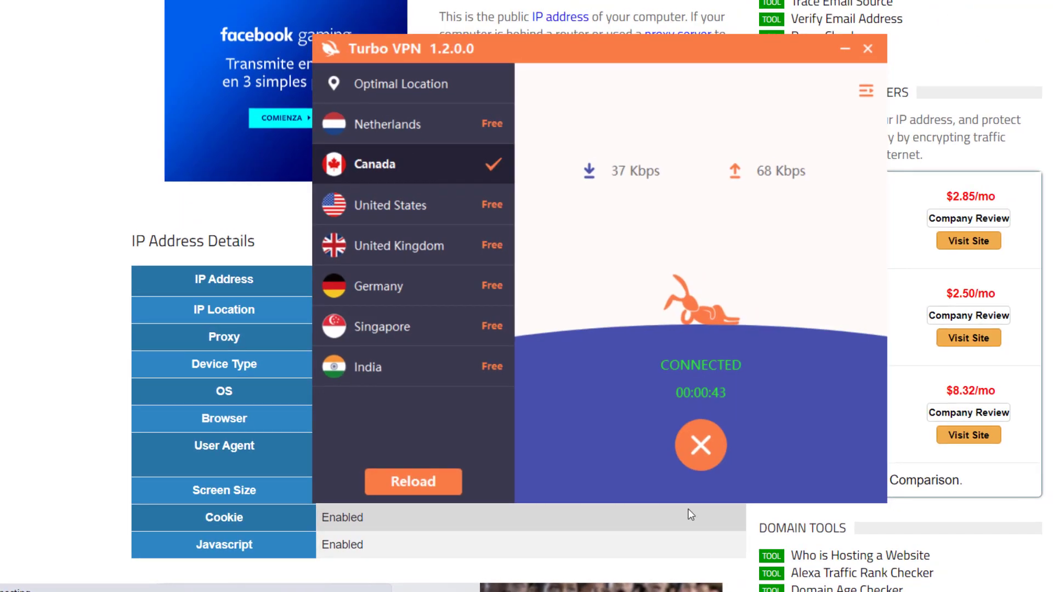
Switch the VPN to United States and reload iplocation.net, which shows San Francisco, California
click(416, 205)
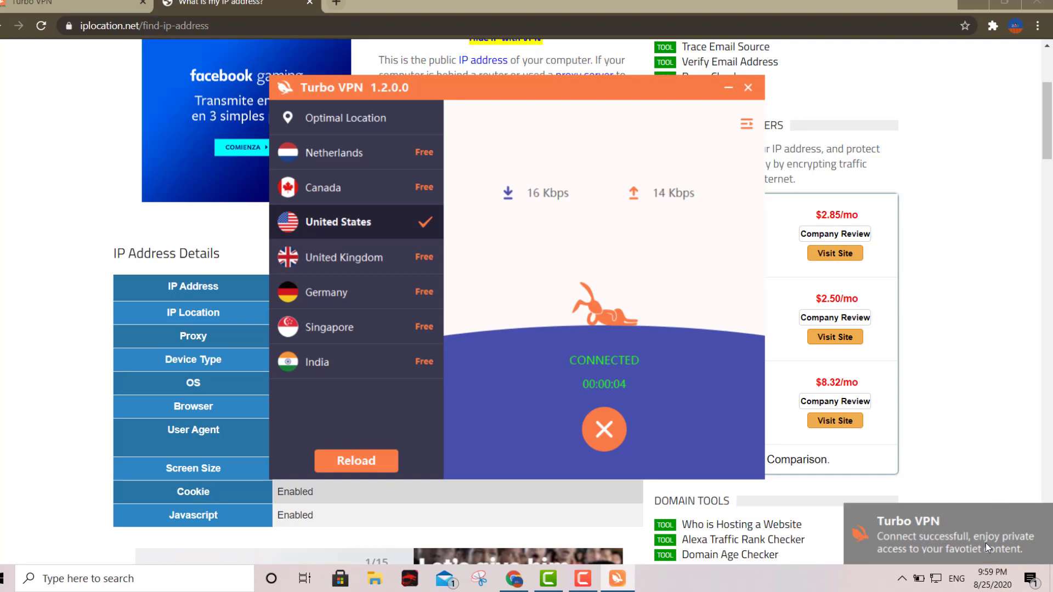
click(104, 209)
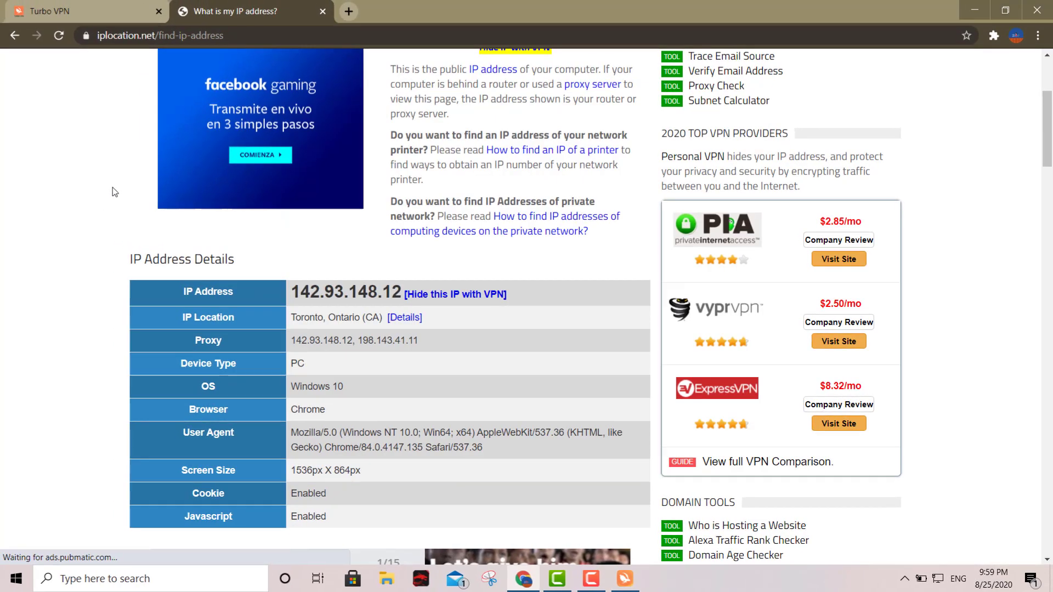
key(F5)
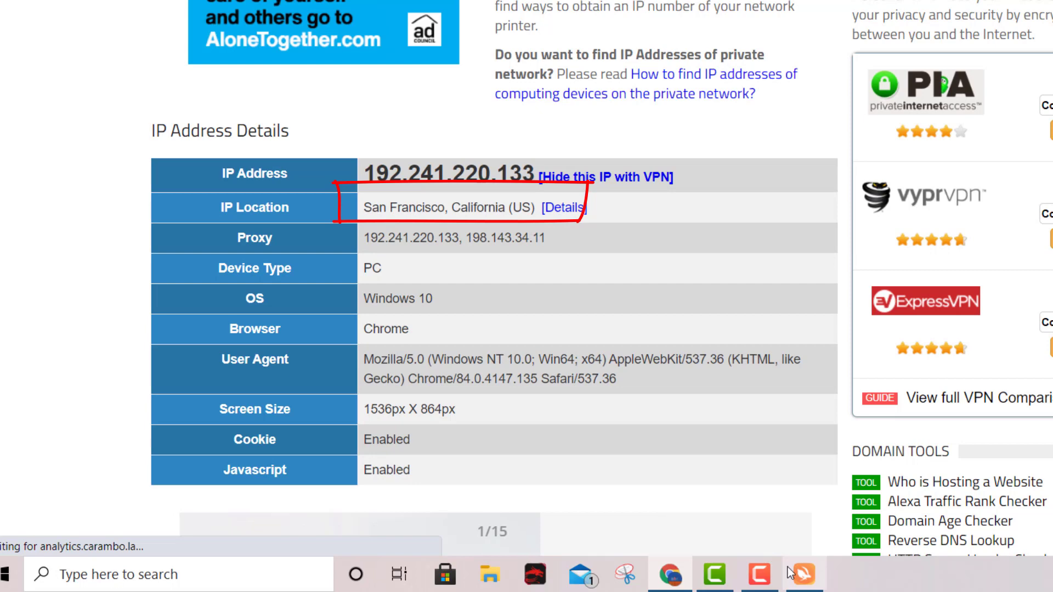
click(804, 574)
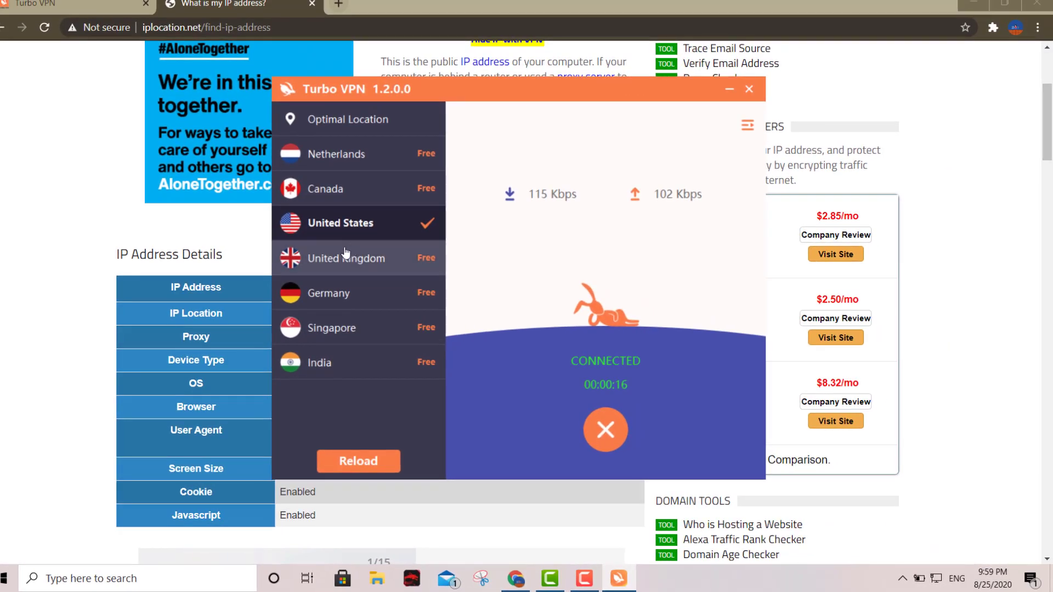
Switch the VPN to United Kingdom and reload iplocation.net, showing IP 167.172.50.50 in London
click(380, 260)
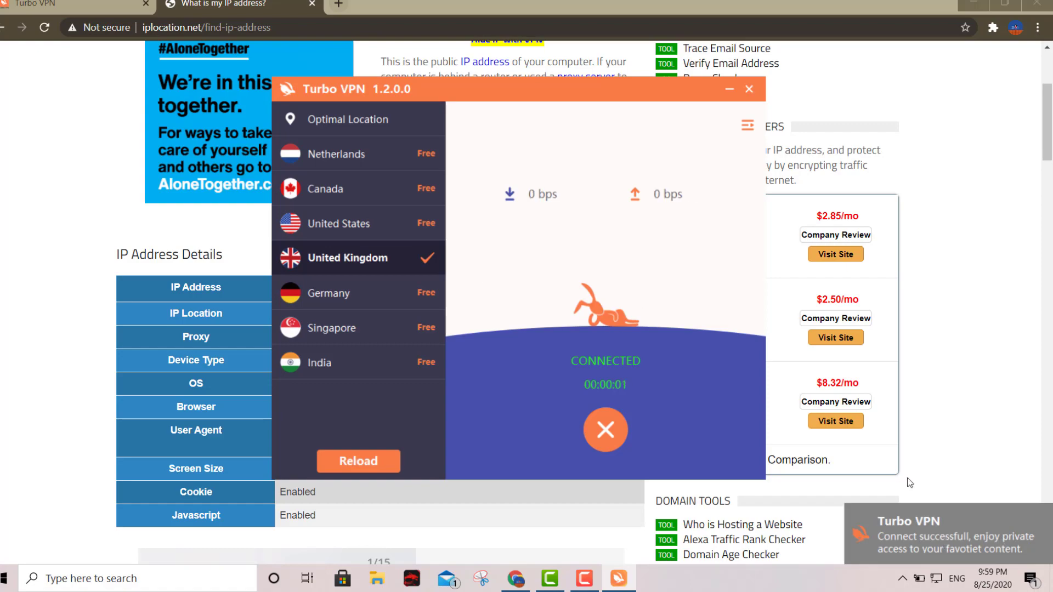
click(45, 27)
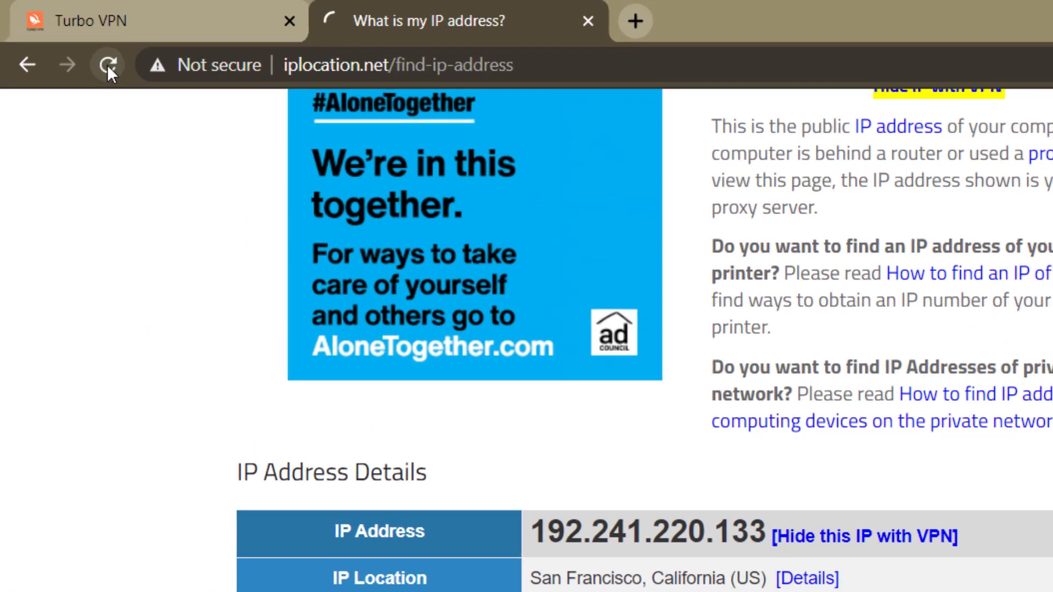
click(107, 64)
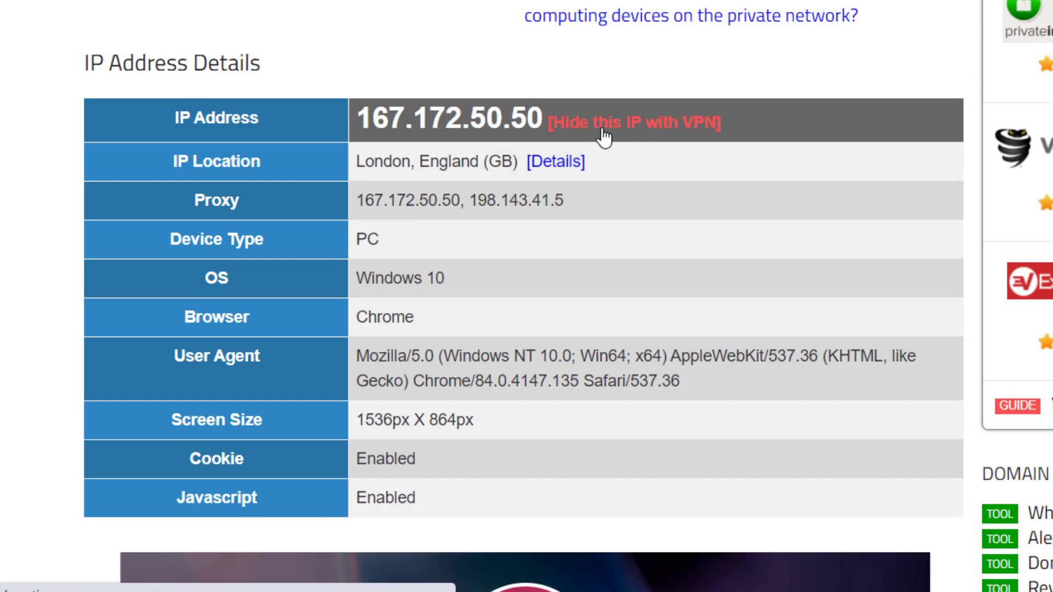
scroll(605, 134, up, 1)
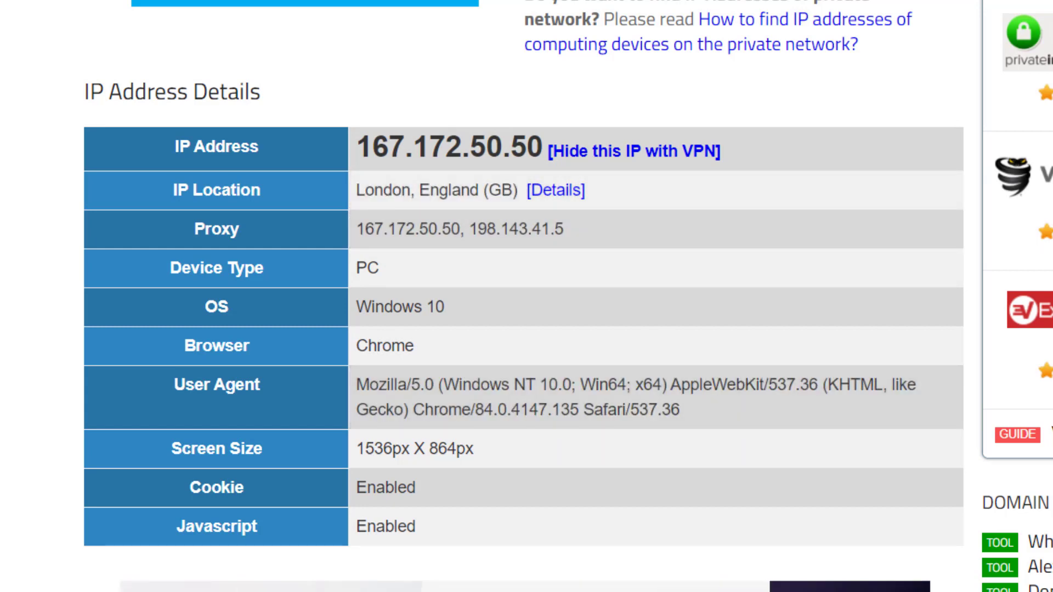
Return the VPN to United States and reload iplocation.net to confirm 192.241.220.133 in San Francisco
key(alt+Tab)
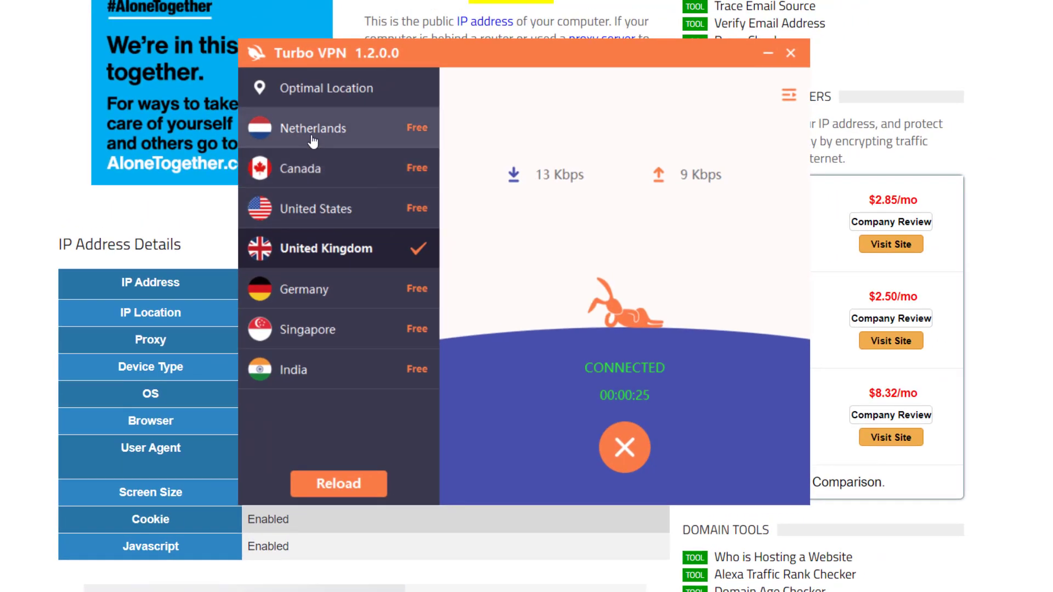
click(323, 218)
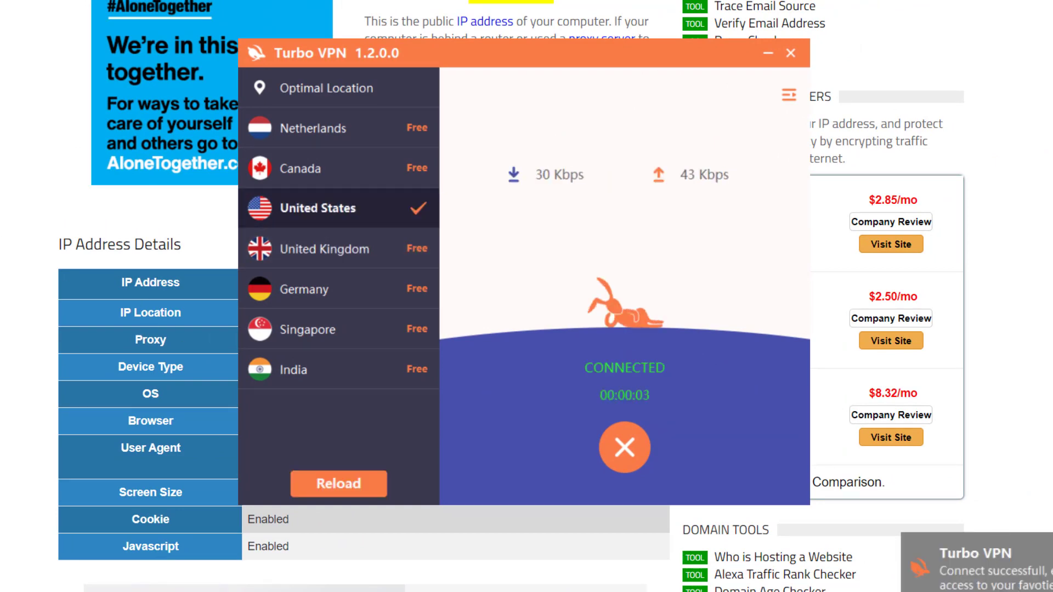
click(77, 4)
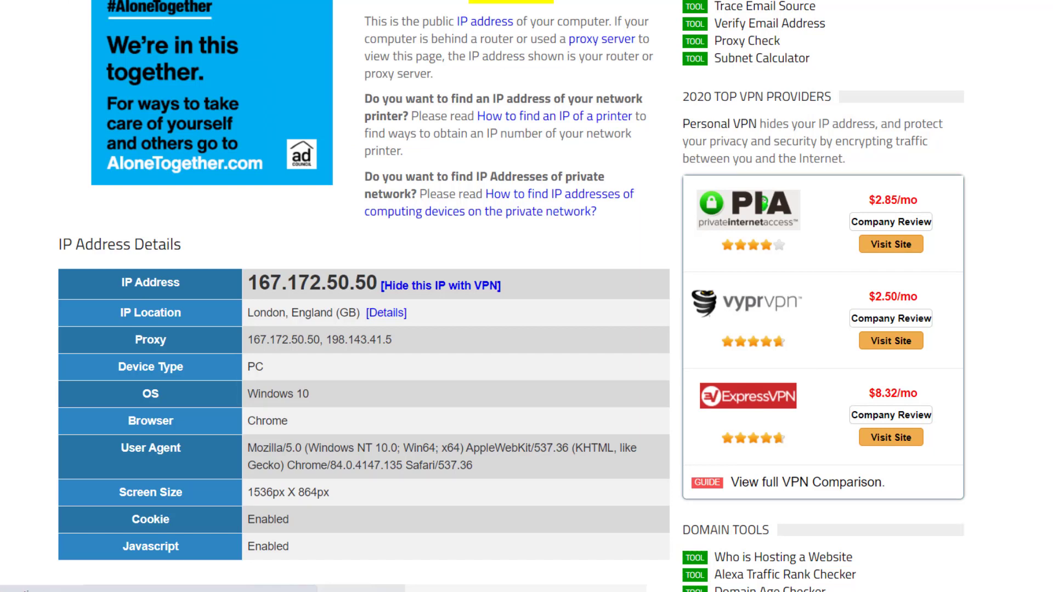
key(F5)
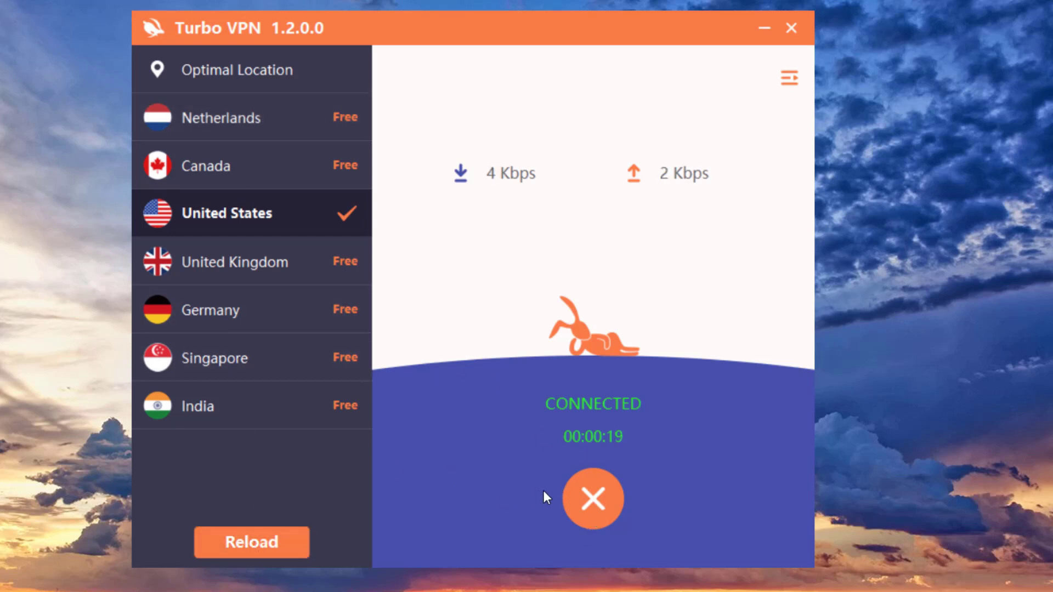
Disconnect the United States connection and reconnect it, restarting the session timer at 00:00:00
click(600, 504)
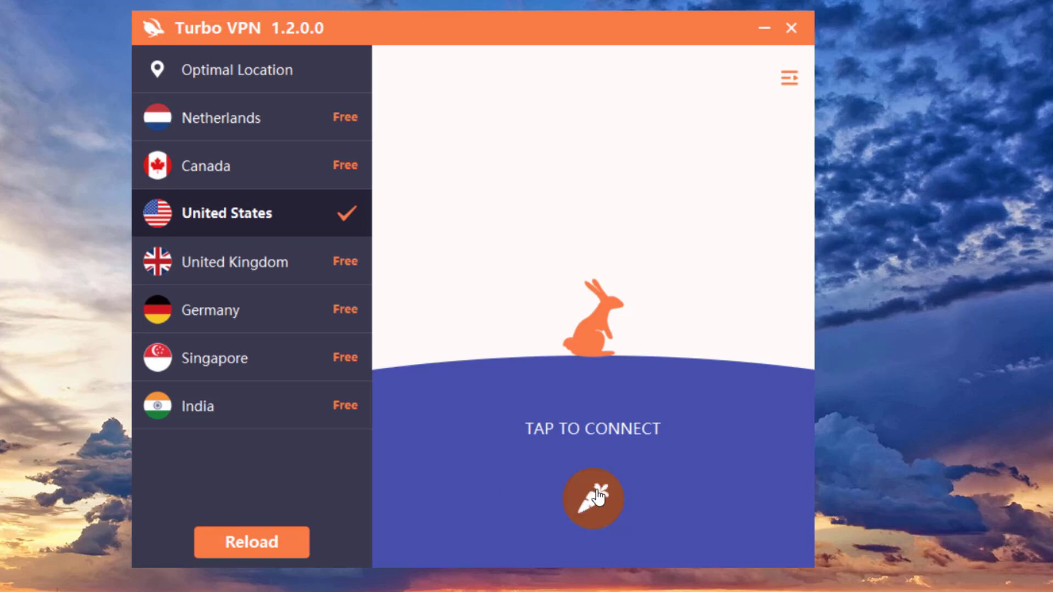
click(592, 509)
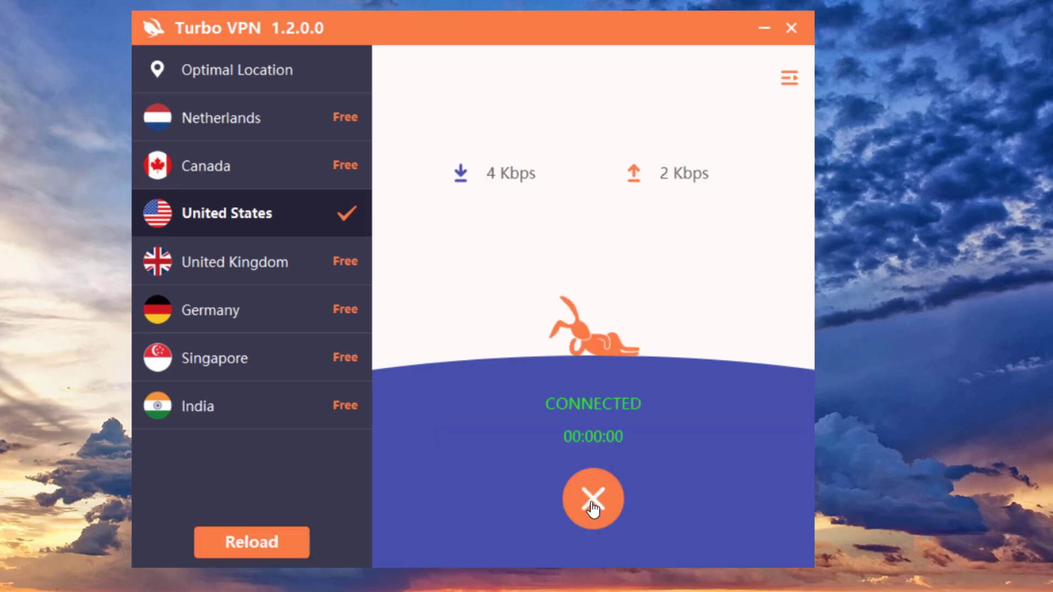